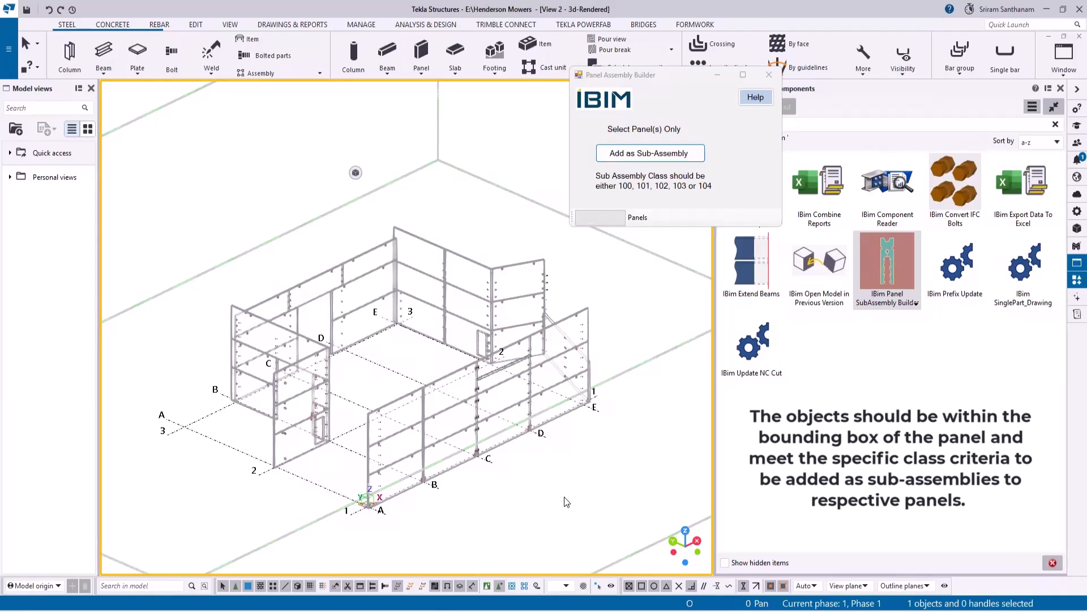
# Step: Select all precast panels in the model as assemblies and hide them to check which embedded parts are not attached
pyautogui.click(512, 585)
pyautogui.moveTo(182, 212); pyautogui.dragTo(656, 539)
pyautogui.rightClick(314, 187)
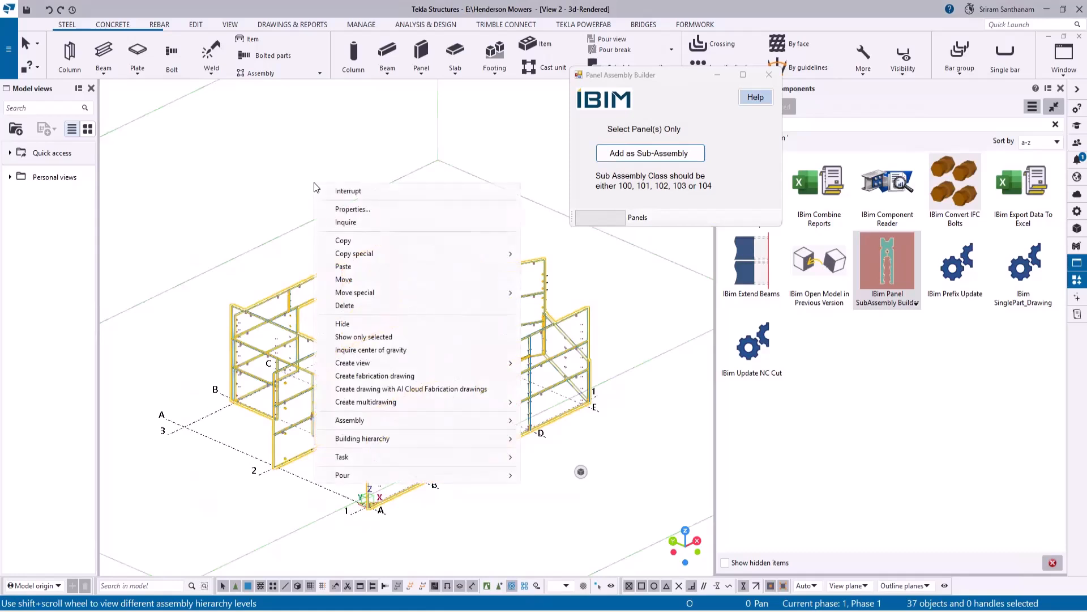
pyautogui.click(357, 325)
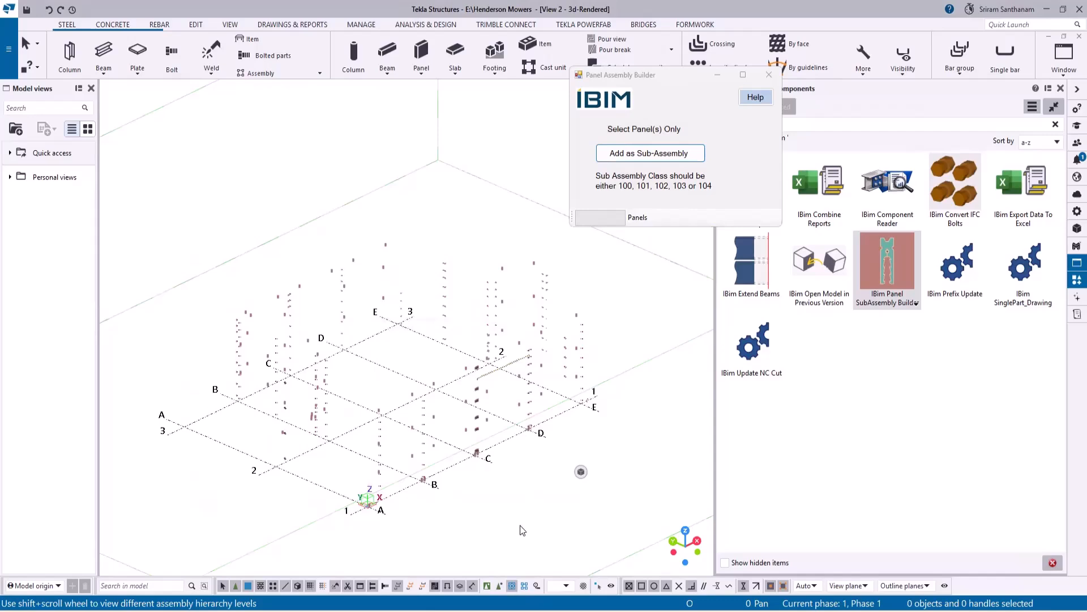
# Step: Redraw the 3D view to bring back all hidden panels
pyautogui.rightClick(206, 156)
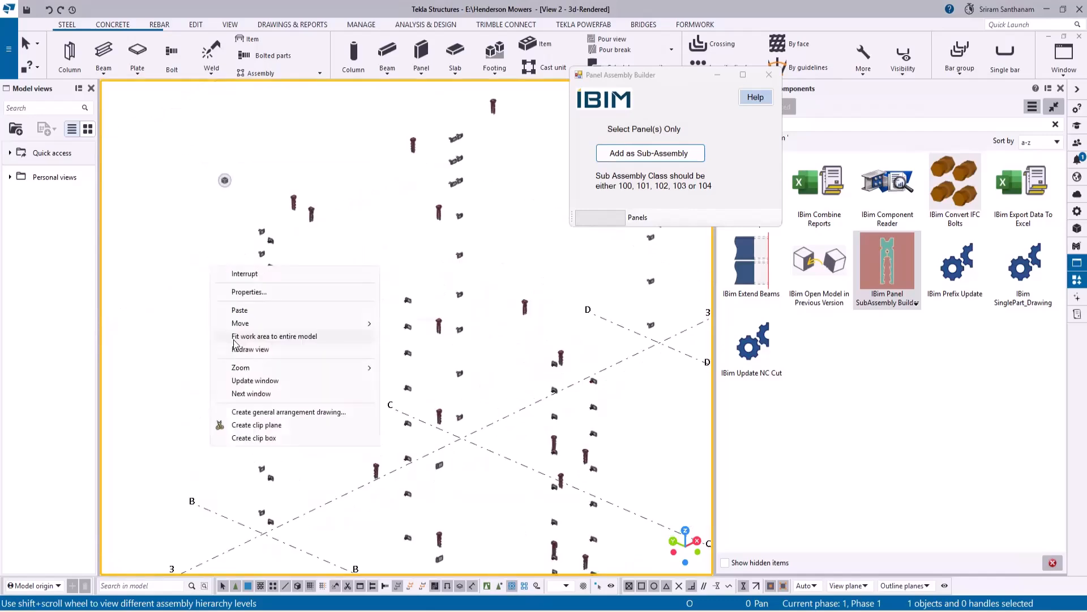
pyautogui.click(236, 347)
pyautogui.scroll(-6, 220, 296)
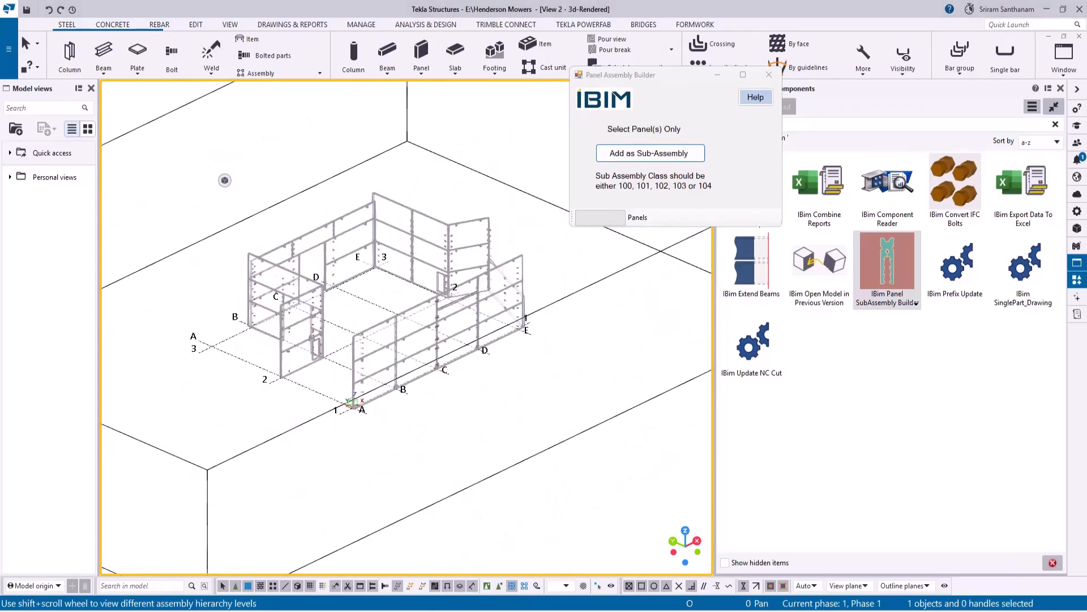
# Step: Select all panels in the model and add their embedded parts as sub-assemblies with the Panel Assembly Builder
pyautogui.click(499, 586)
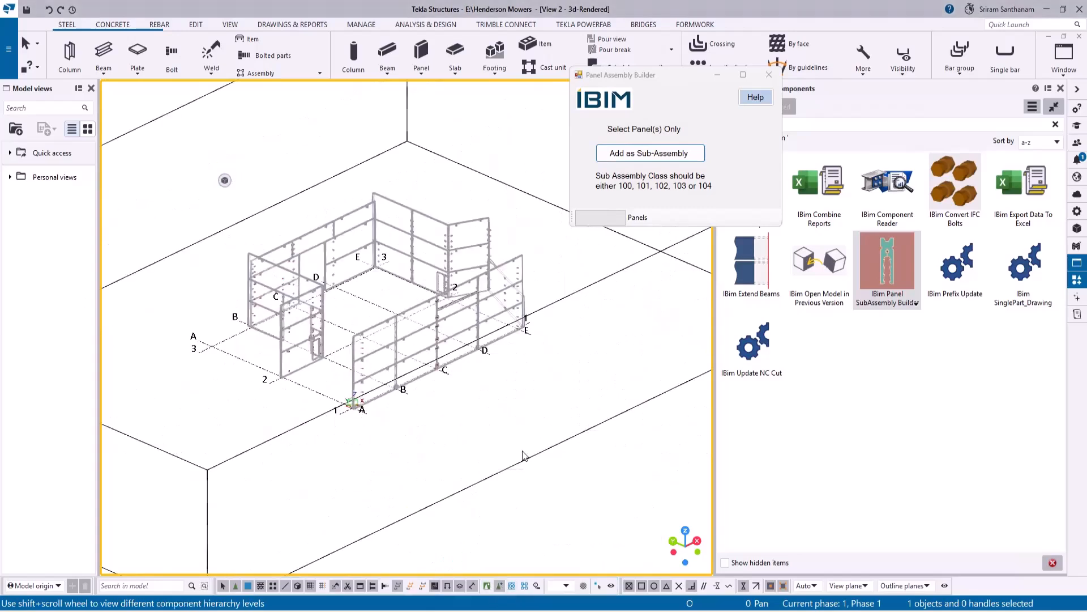
pyautogui.moveTo(182, 133); pyautogui.dragTo(585, 463)
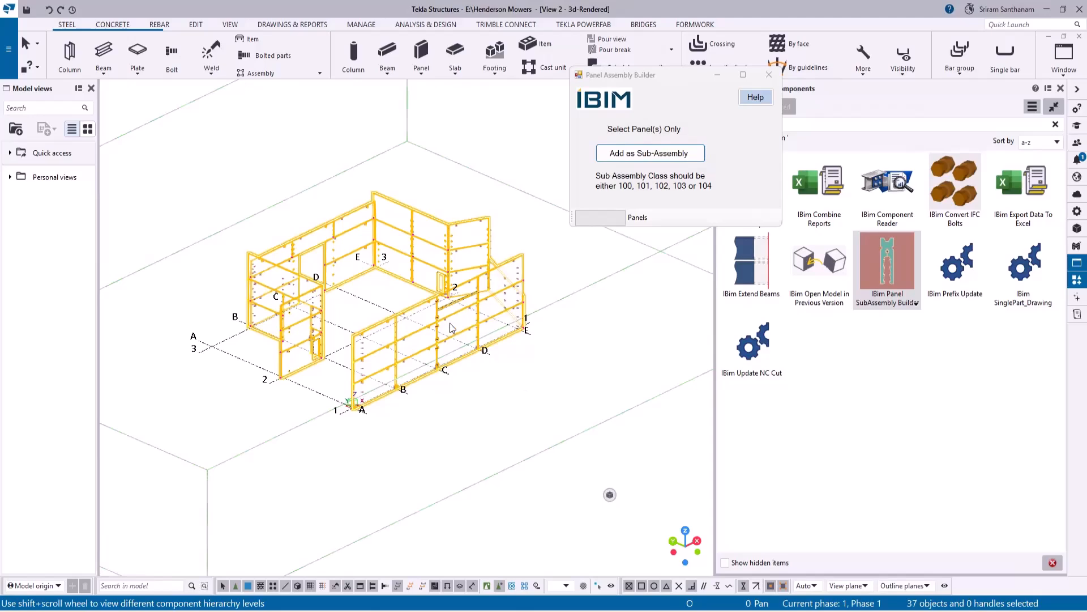
pyautogui.scroll(5, 443, 330)
pyautogui.scroll(-3, 443, 332)
pyautogui.scroll(6, 443, 323)
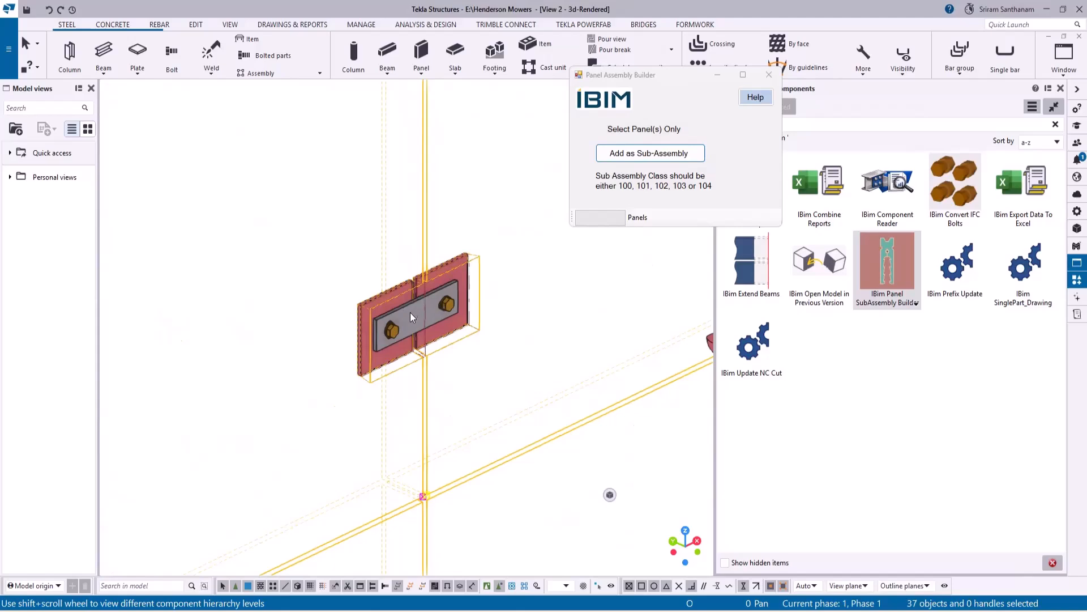
pyautogui.scroll(-10, 411, 313)
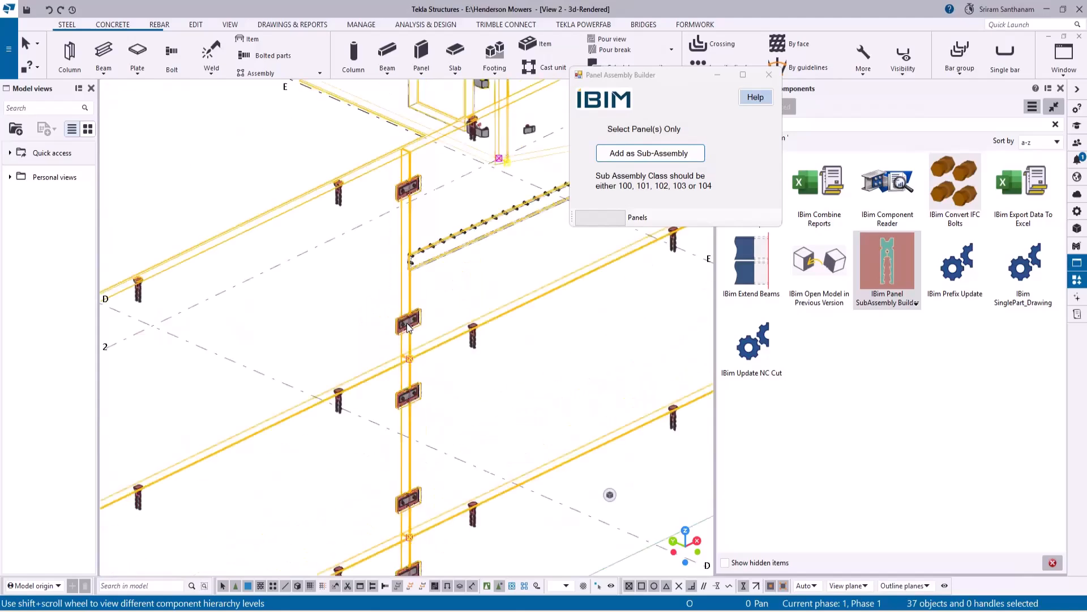
pyautogui.click(631, 157)
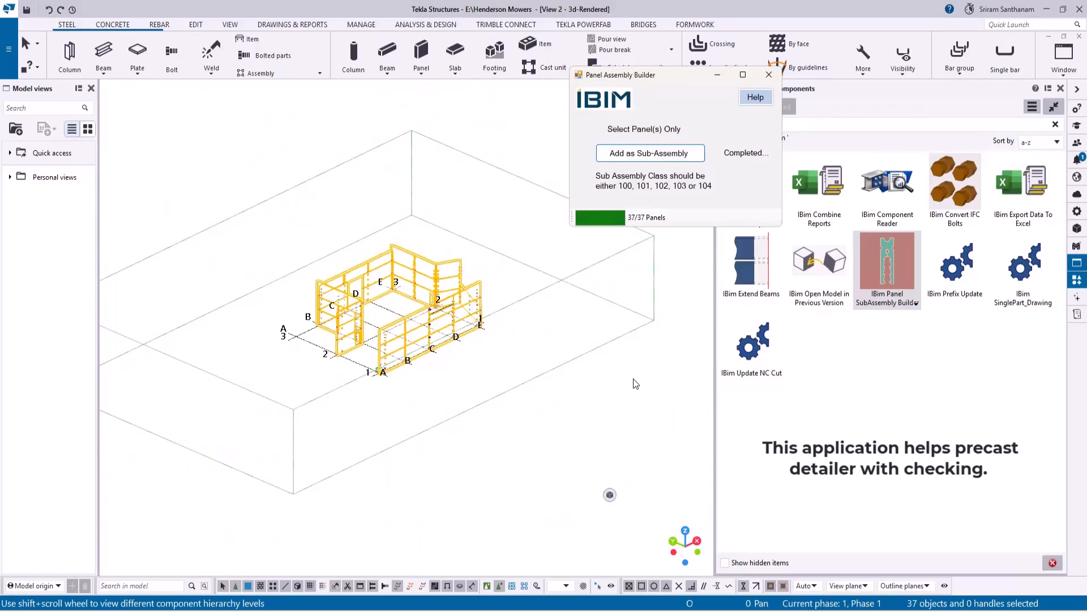
# Step: Hide the three stacked panels between grids A and B on grid line 1, inspect the remaining parts, and redraw the view
pyautogui.click(399, 353)
pyautogui.scroll(9, 399, 356)
pyautogui.keyDown('ctrl'); pyautogui.moveTo(296, 434); pyautogui.dragTo(278, 448, button='middle'); pyautogui.keyUp('ctrl')
pyautogui.scroll(-6, 278, 450)
pyautogui.moveTo(318, 461); pyautogui.dragTo(304, 286)
pyautogui.rightClick(305, 260)
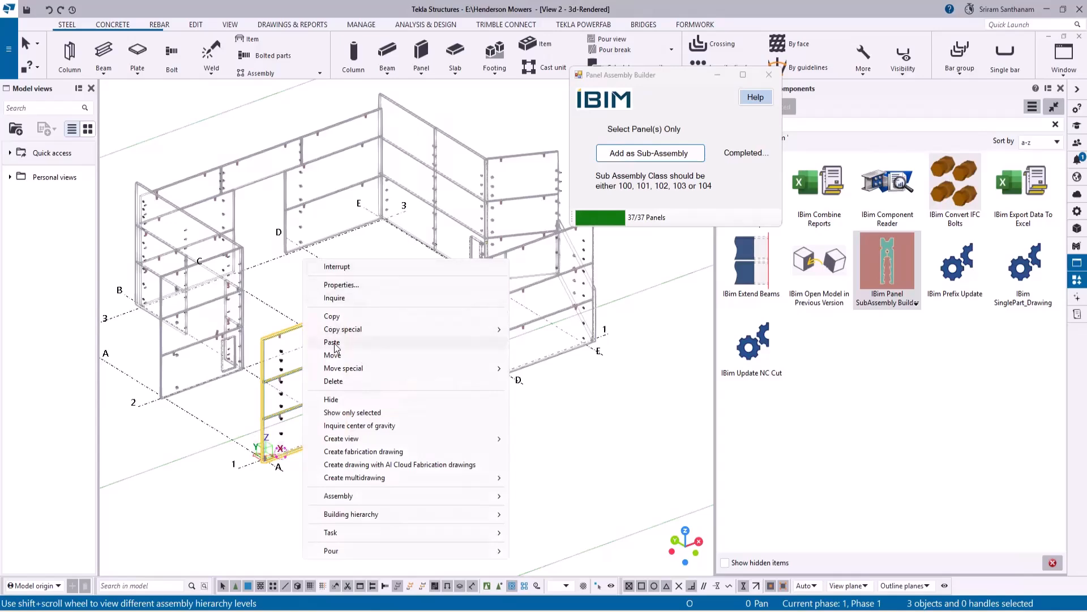
pyautogui.click(333, 399)
pyautogui.scroll(5, 286, 362)
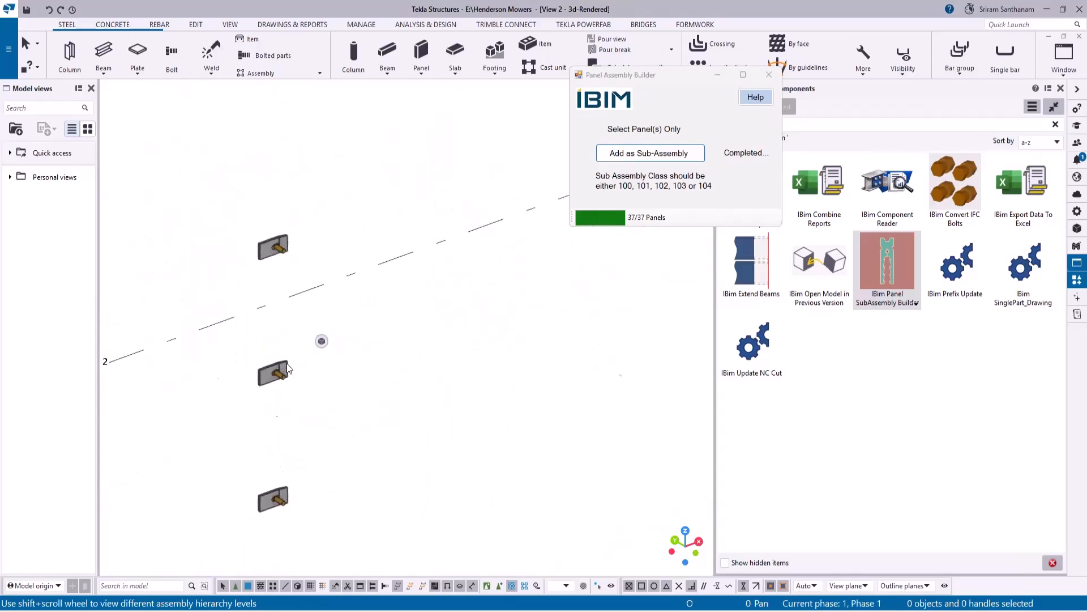
pyautogui.scroll(3, 263, 252)
pyautogui.scroll(-13, 234, 326)
pyautogui.scroll(5, 214, 347)
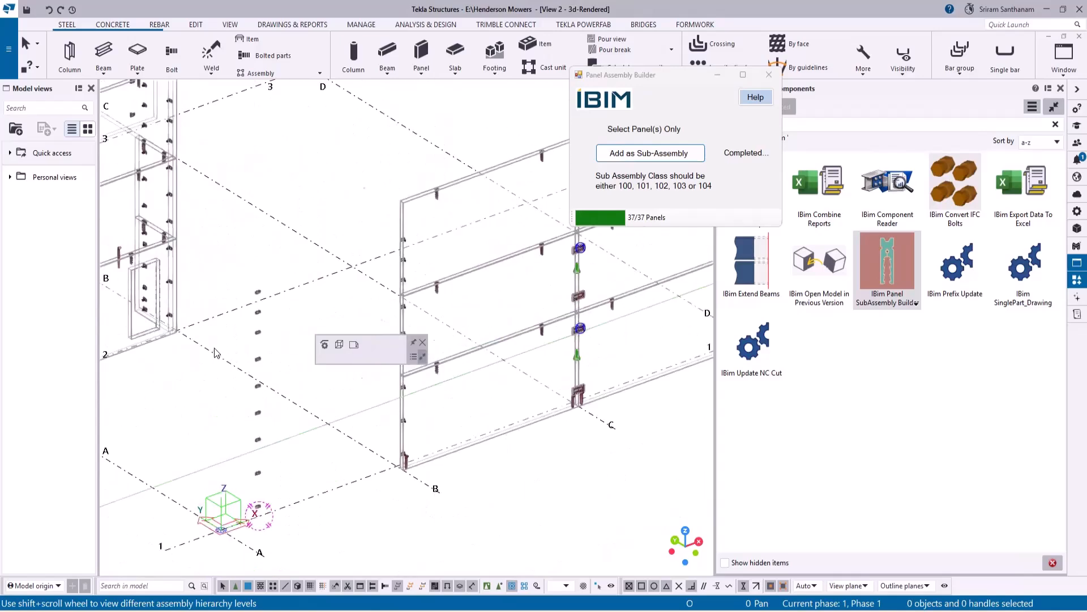
pyautogui.rightClick(260, 211)
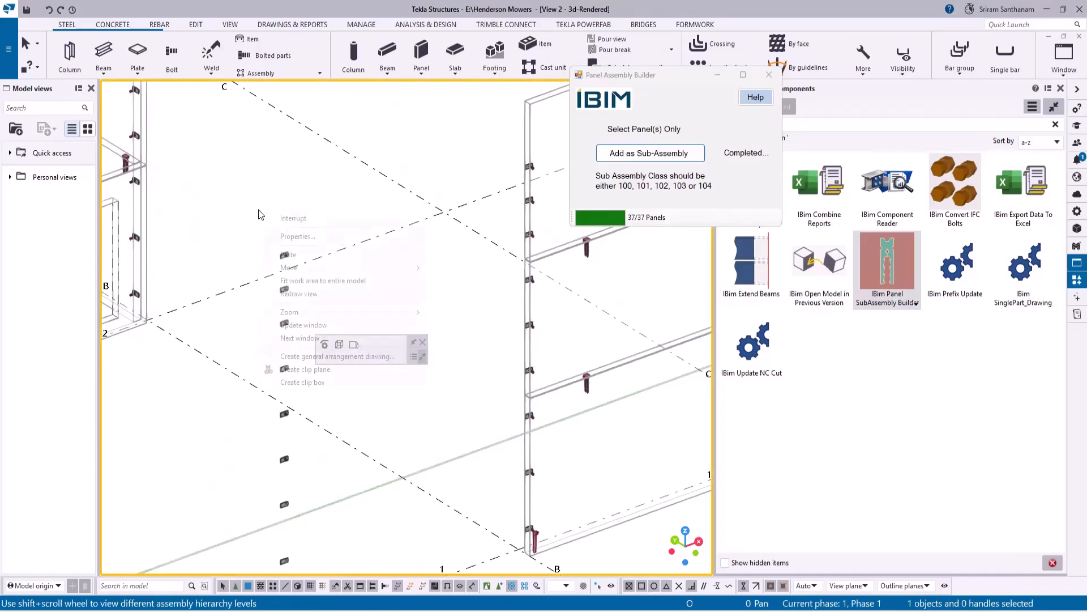
pyautogui.click(298, 294)
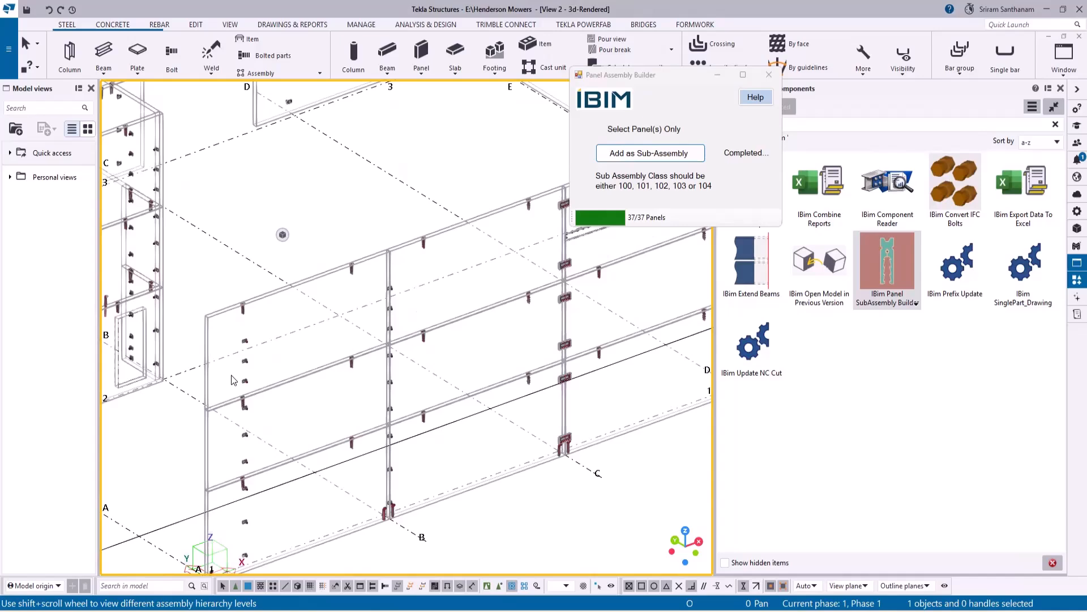
# Step: Select the two top panels meeting at grid C on grid line 1 as assemblies and hide them
pyautogui.scroll(-3, 232, 380)
pyautogui.scroll(10, 283, 369)
pyautogui.scroll(-3, 419, 357)
pyautogui.click(295, 144)
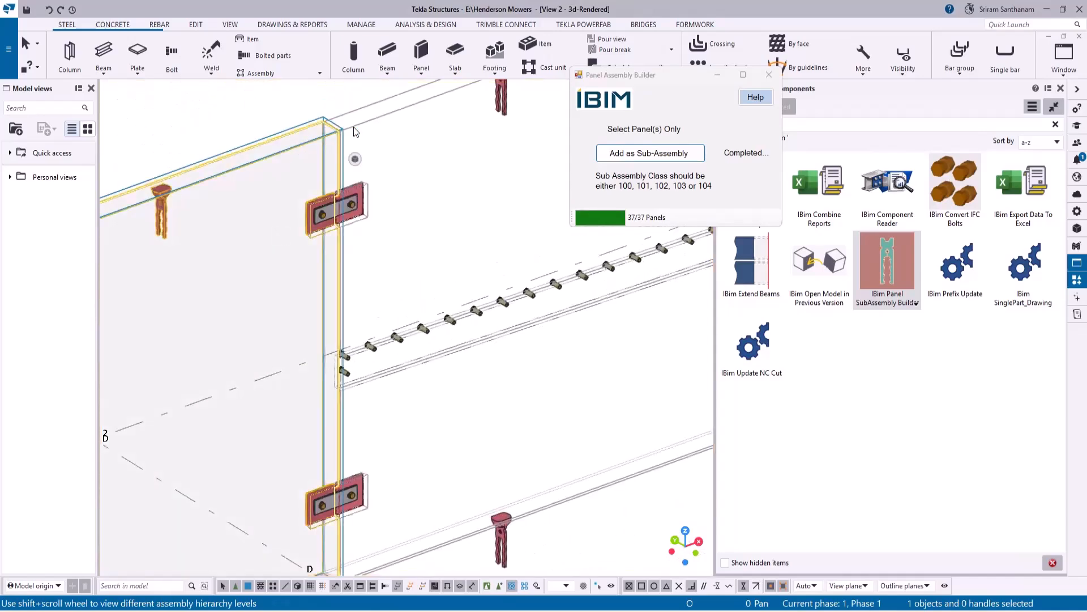
pyautogui.keyDown('ctrl'); pyautogui.click(369, 118); pyautogui.keyUp('ctrl')
pyautogui.scroll(-4, 438, 342)
pyautogui.rightClick(333, 201)
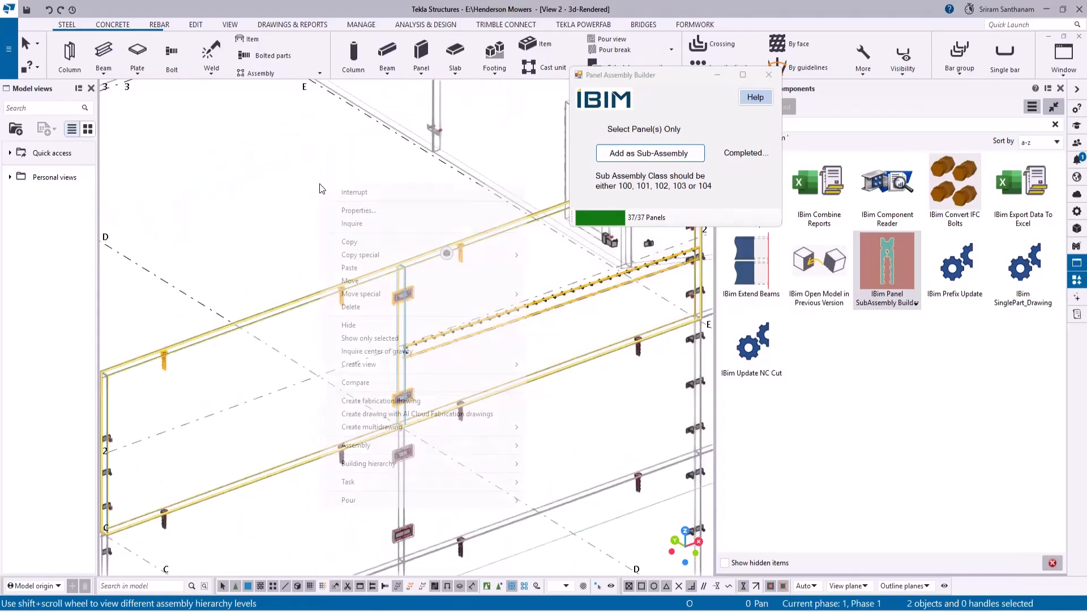
pyautogui.click(353, 326)
# Step: Check the class of the exposed fitting plate and of one M20 ferrule in their properties
pyautogui.scroll(5, 395, 389)
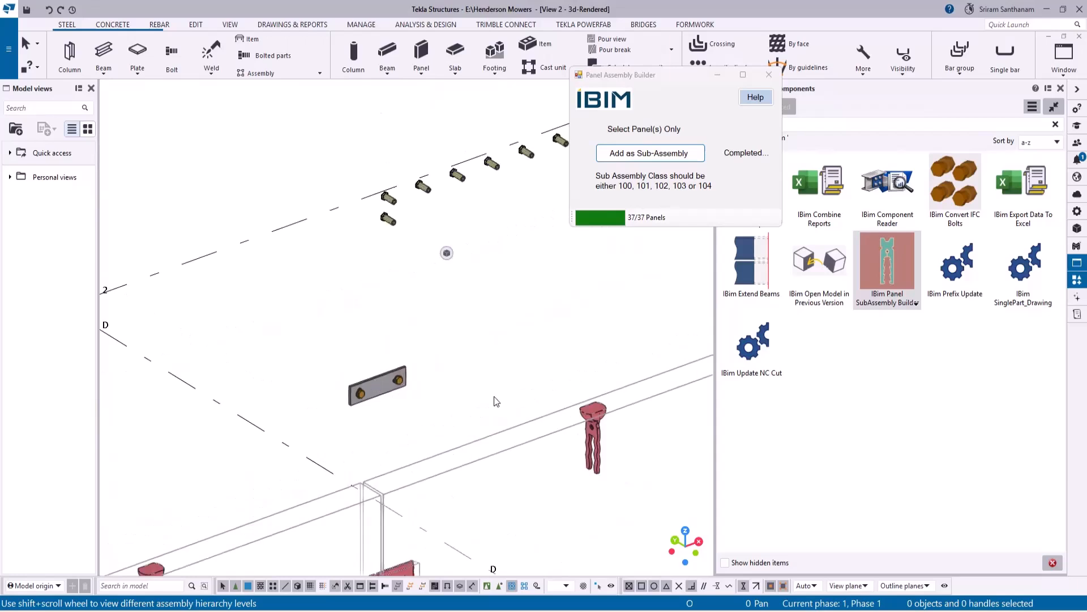
pyautogui.click(374, 378)
pyautogui.doubleClick(373, 377)
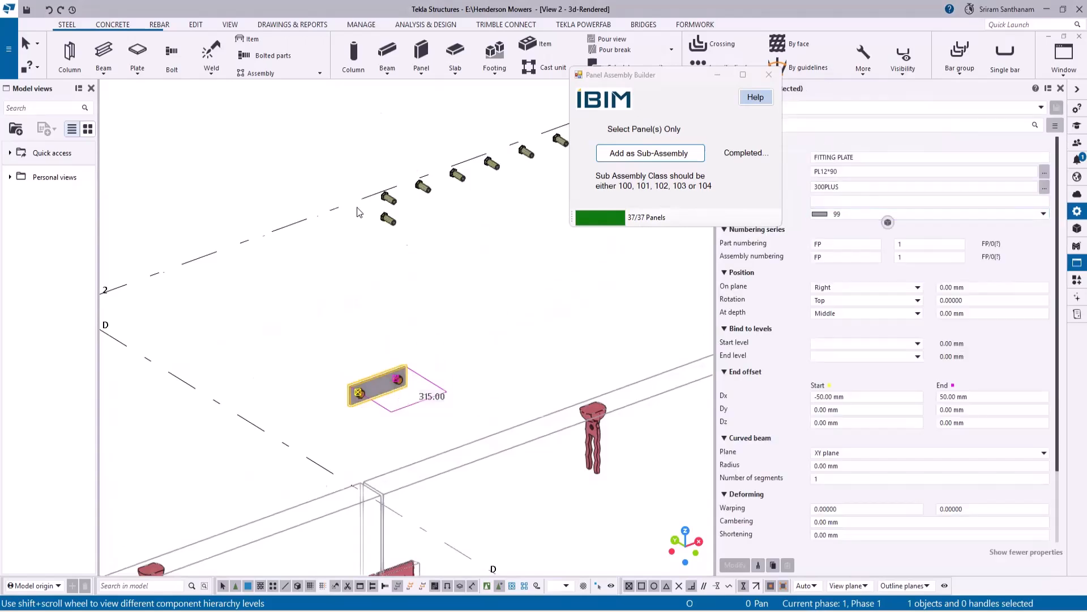
pyautogui.scroll(5, 373, 203)
pyautogui.click(417, 206)
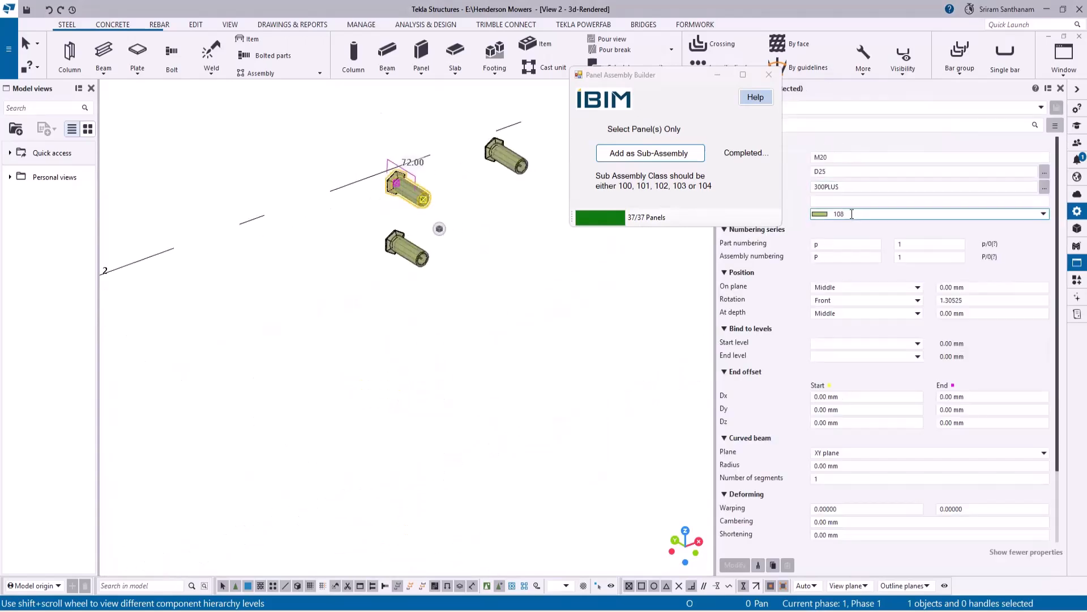
pyautogui.scroll(-5, 283, 318)
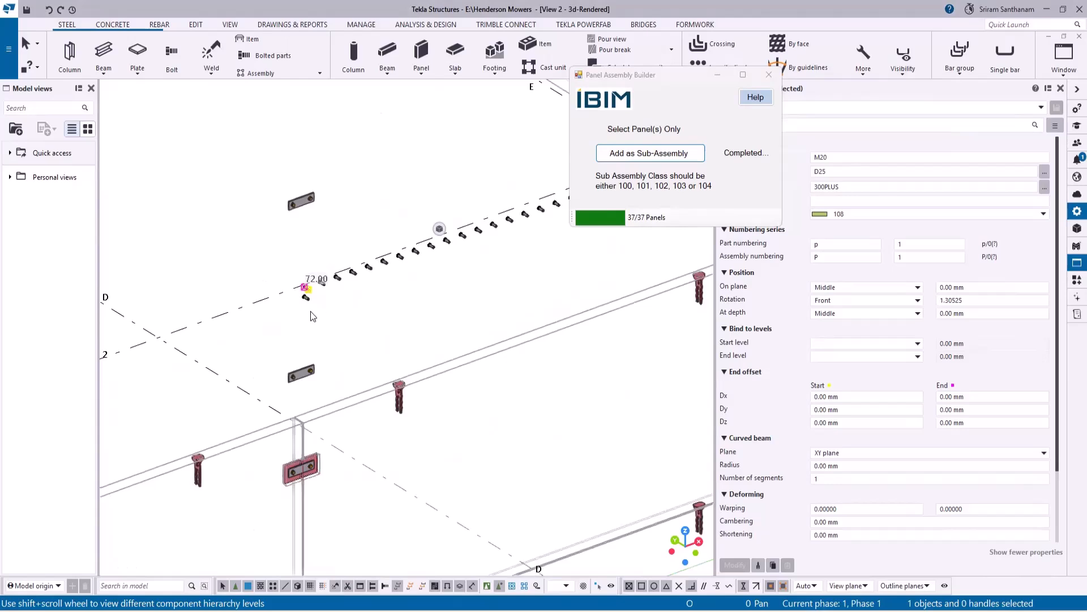
pyautogui.keyDown('ctrl'); pyautogui.moveTo(310, 311); pyautogui.dragTo(342, 308, button='middle'); pyautogui.keyUp('ctrl')
pyautogui.scroll(-3, 198, 344)
pyautogui.scroll(-2, 188, 350)
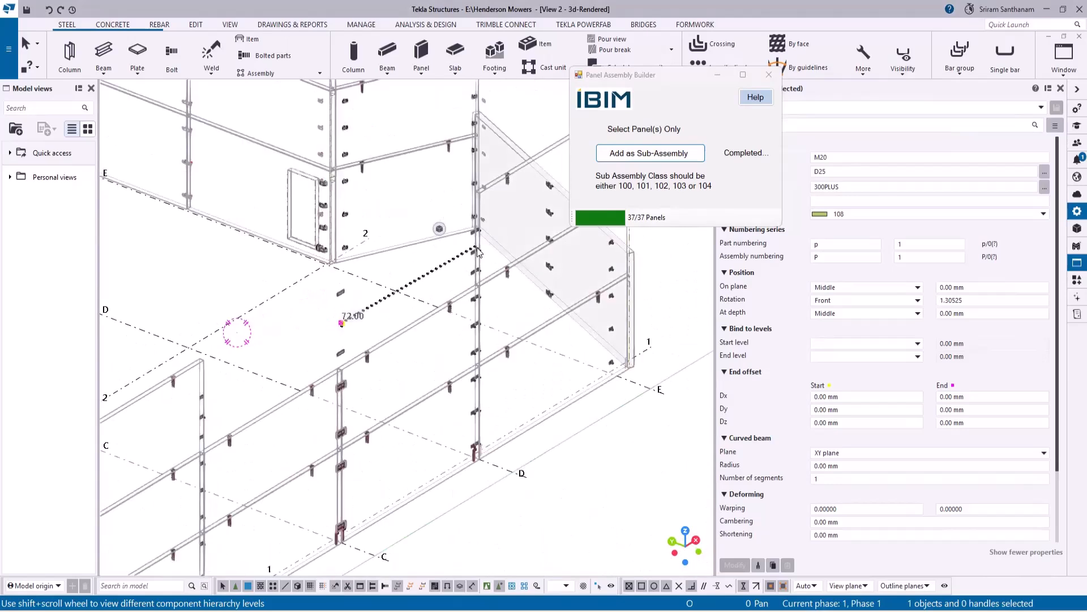
# Step: Redraw the view to restore the hidden panels and open the Panel Rebate component of the ferrule row
pyautogui.scroll(3, 486, 240)
pyautogui.rightClick(296, 167)
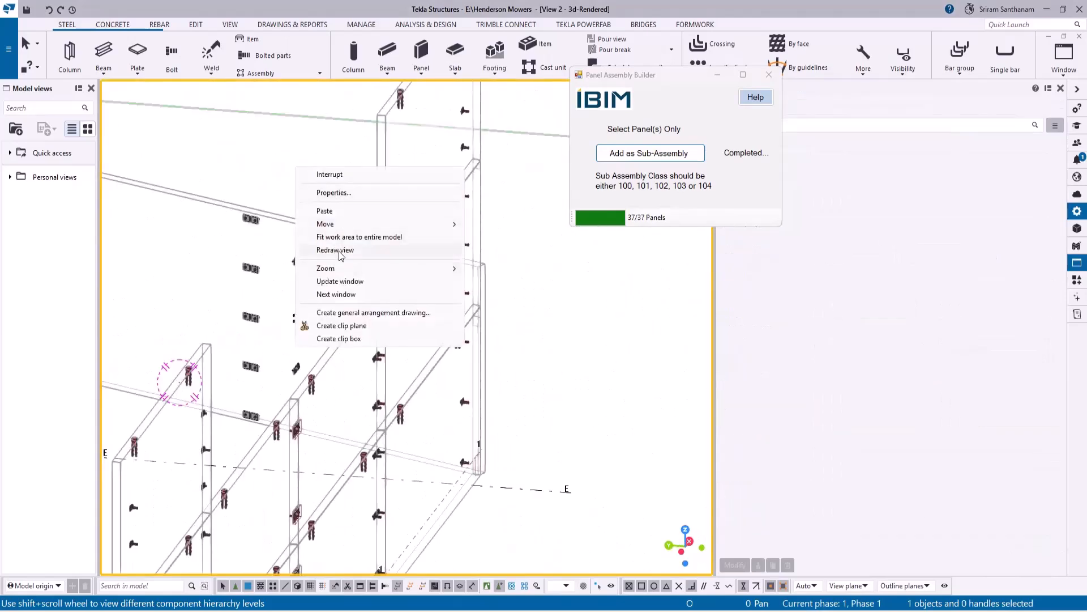
pyautogui.click(507, 322)
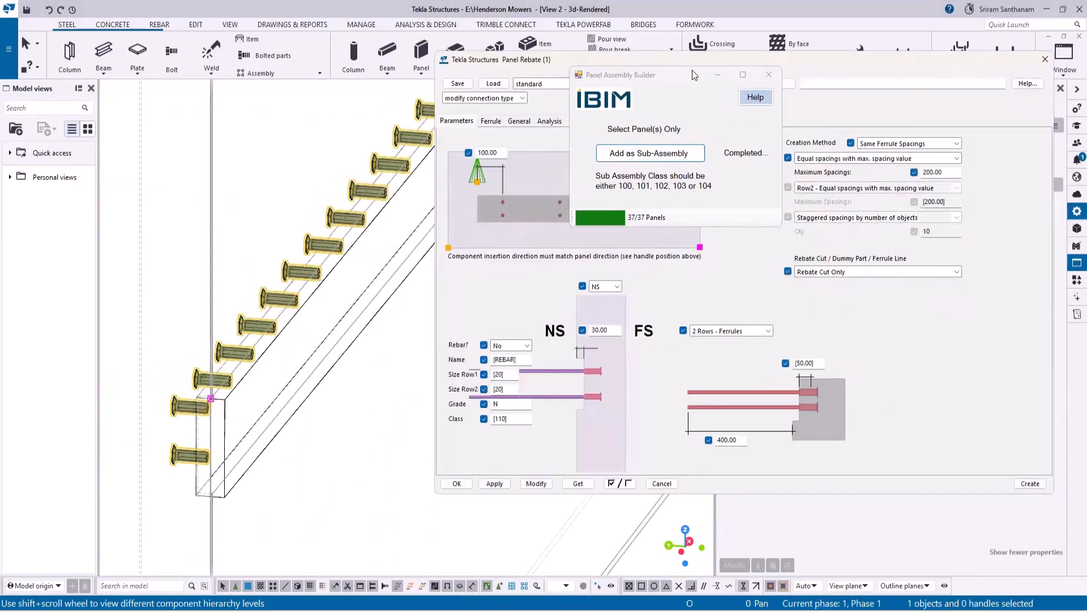
# Step: Set the ferrule class to 100 in the Panel Rebate component and modify the existing component with it
pyautogui.click(769, 74)
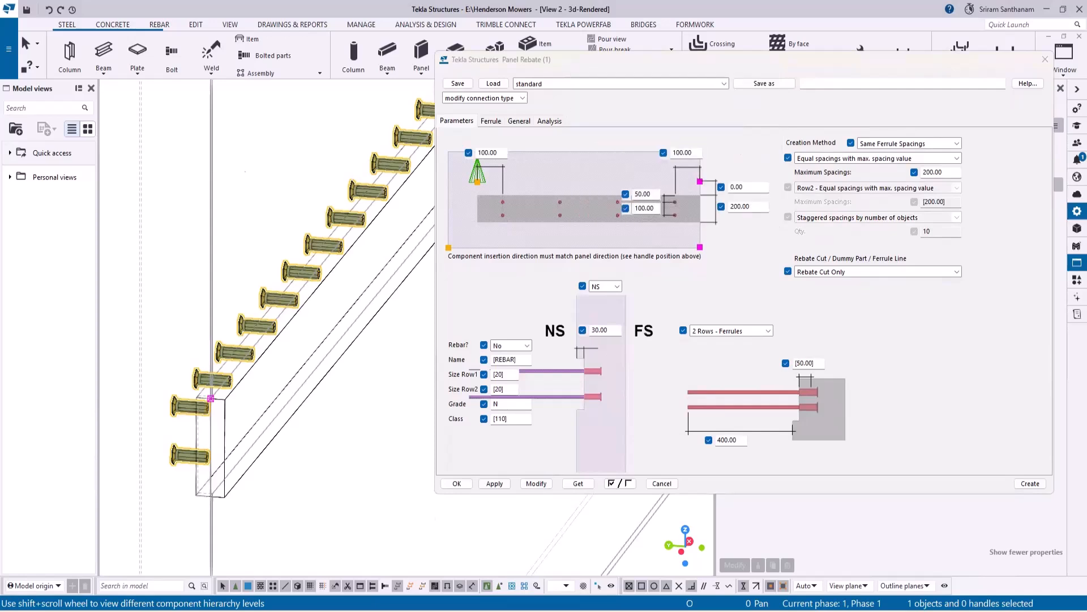
pyautogui.click(491, 121)
pyautogui.doubleClick(653, 214)
pyautogui.write('100')
pyautogui.click(530, 483)
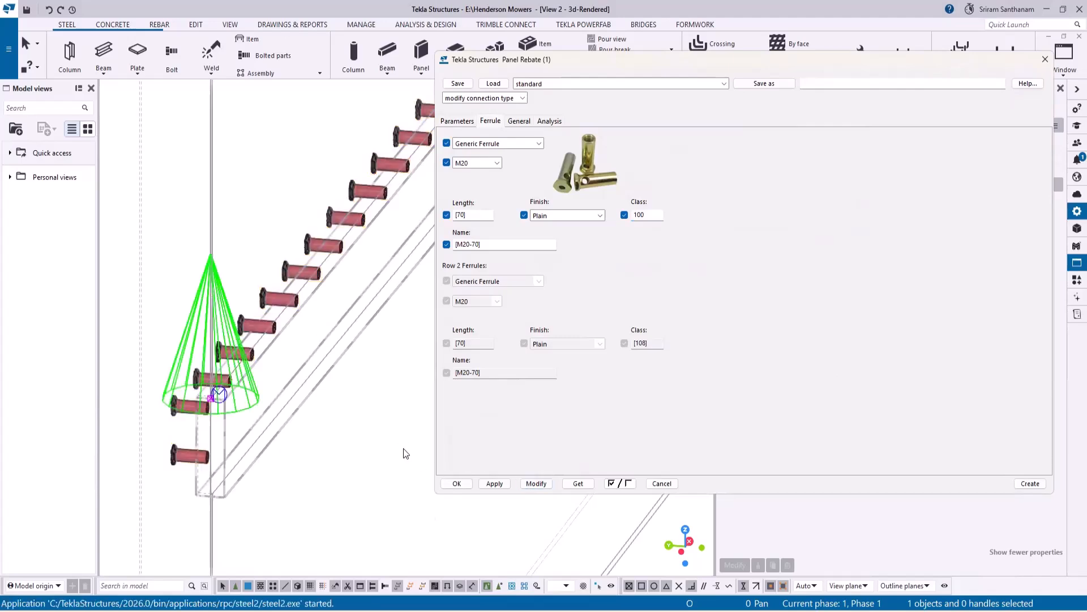
pyautogui.click(1045, 59)
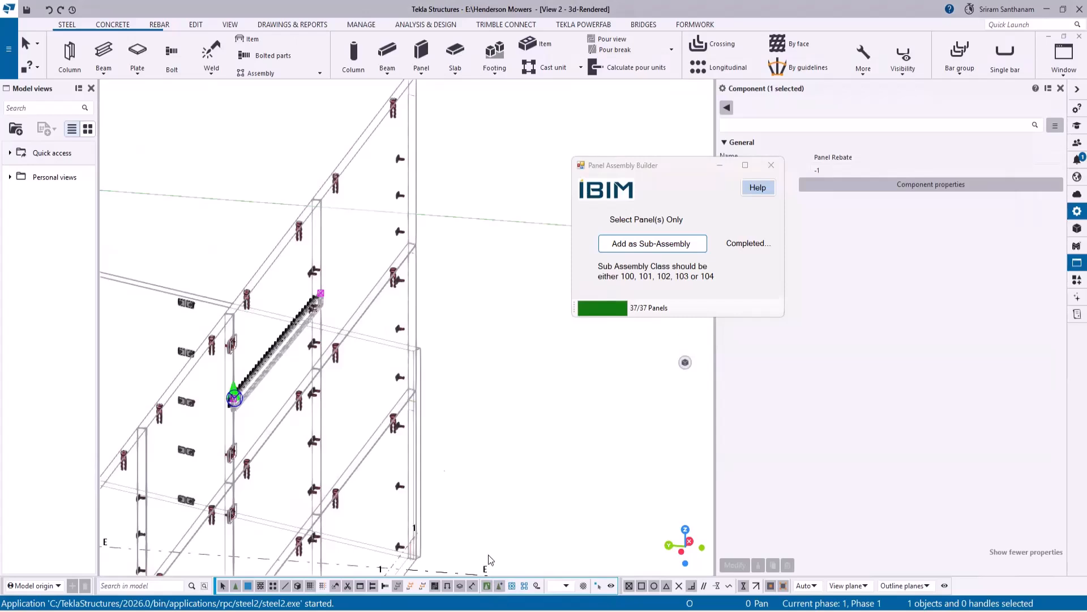
# Step: Add the rebate ferrules as sub-assemblies to the top panel between grids C and D with the Panel Assembly Builder
pyautogui.click(276, 267)
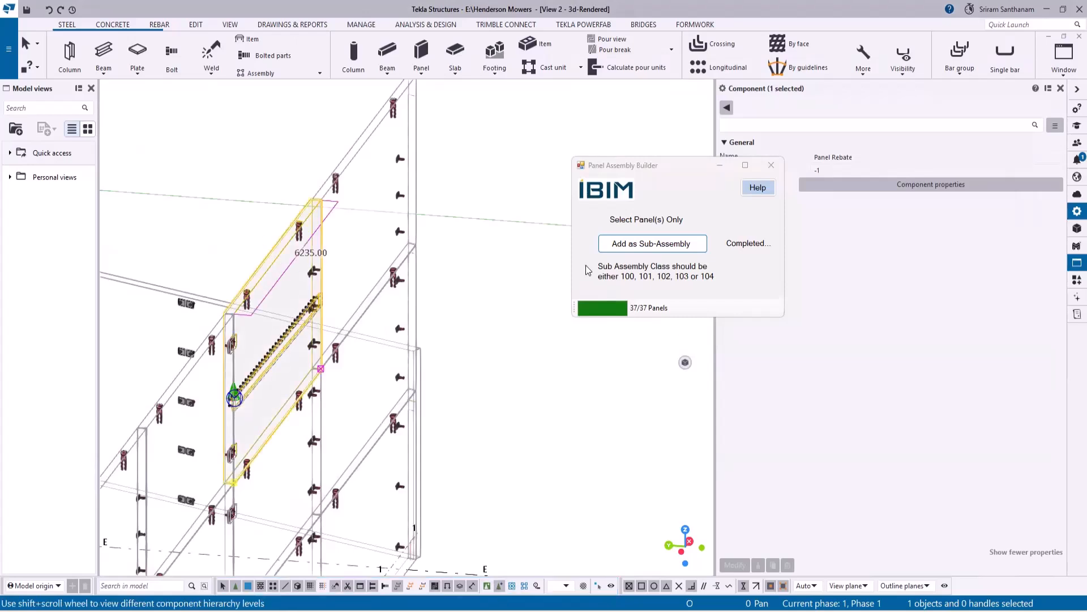
pyautogui.click(679, 244)
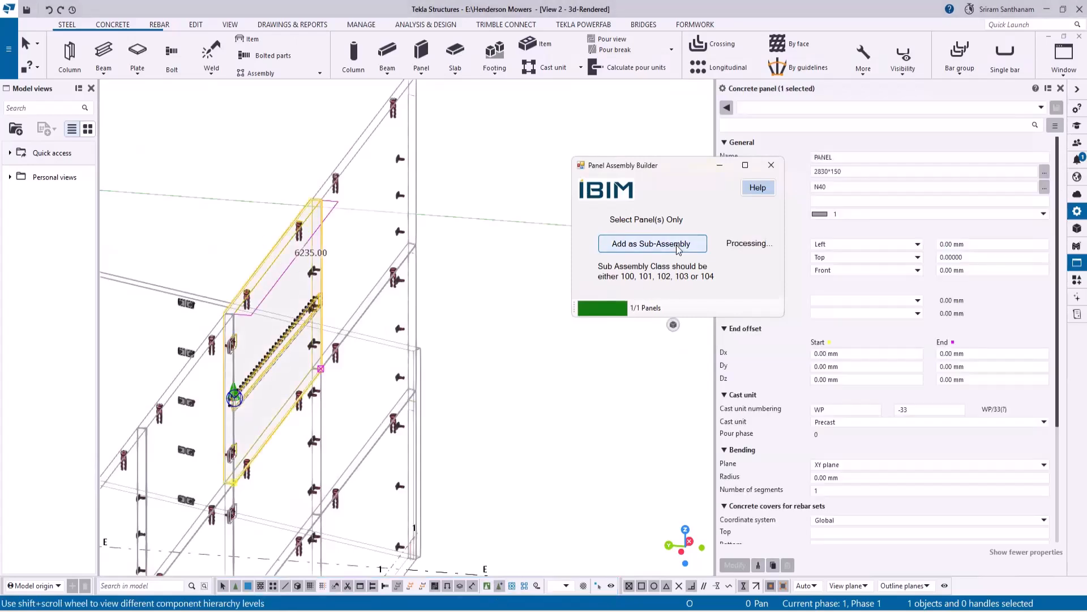
pyautogui.click(541, 266)
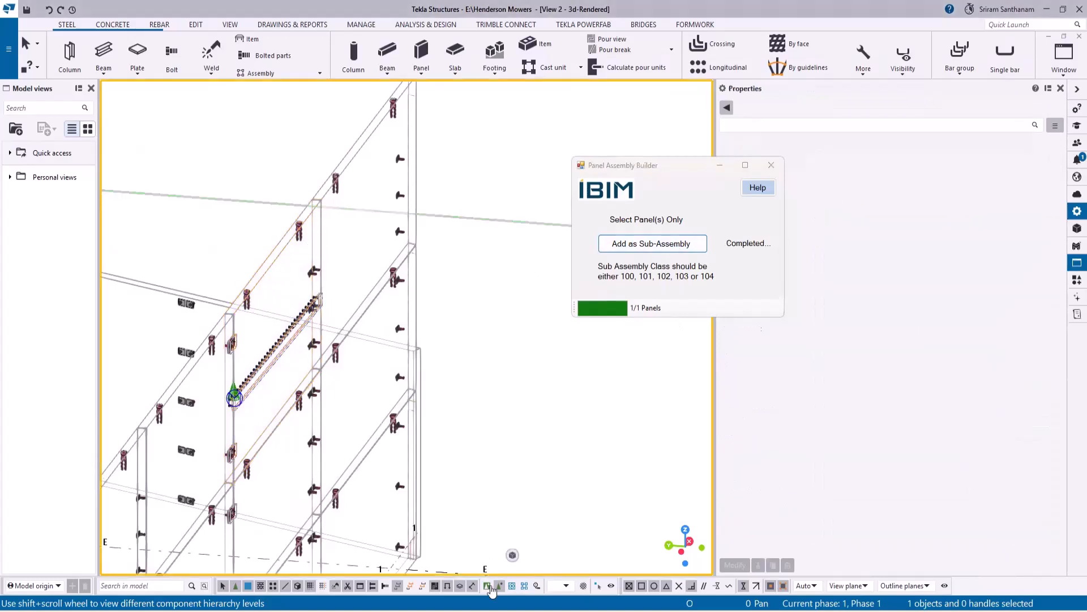
# Step: Hide the rebated panel's cast unit and check that area of the model for unattached ferrules
pyautogui.rightClick(265, 272)
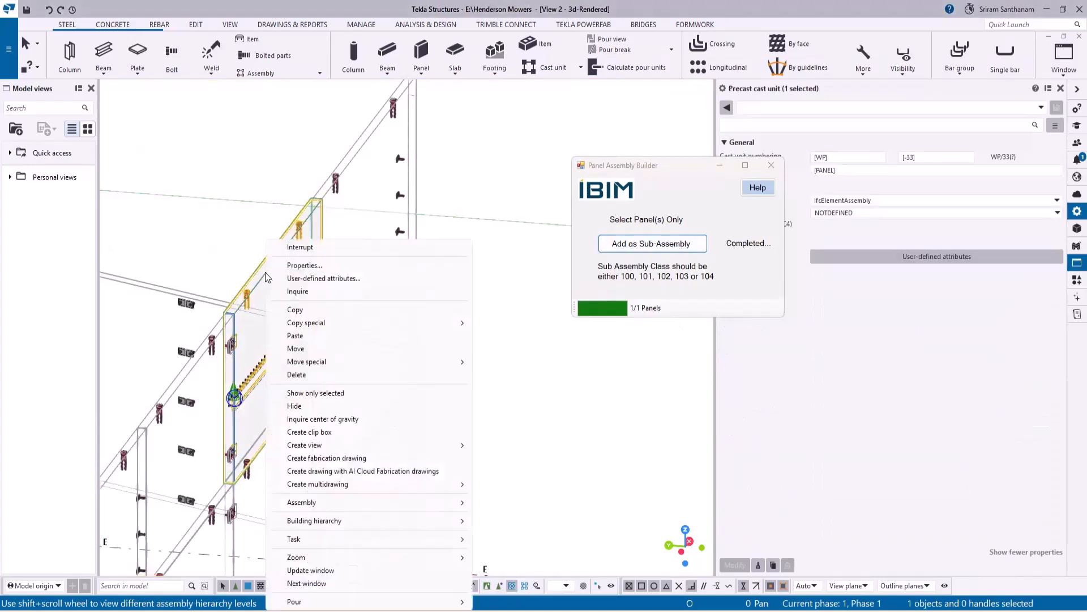
pyautogui.click(295, 406)
pyautogui.scroll(4, 290, 357)
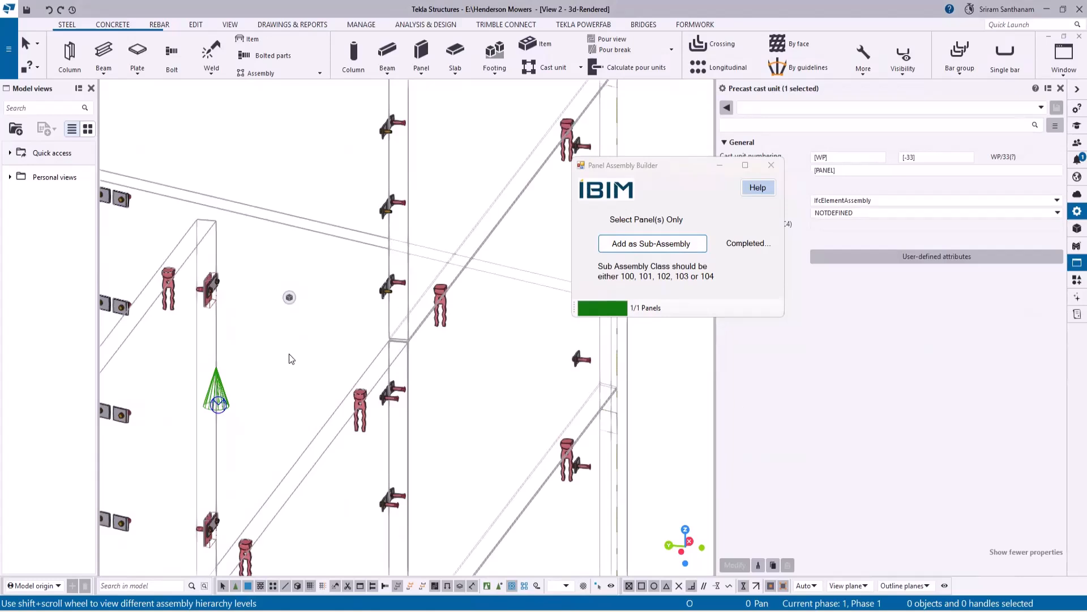
pyautogui.scroll(-5, 289, 354)
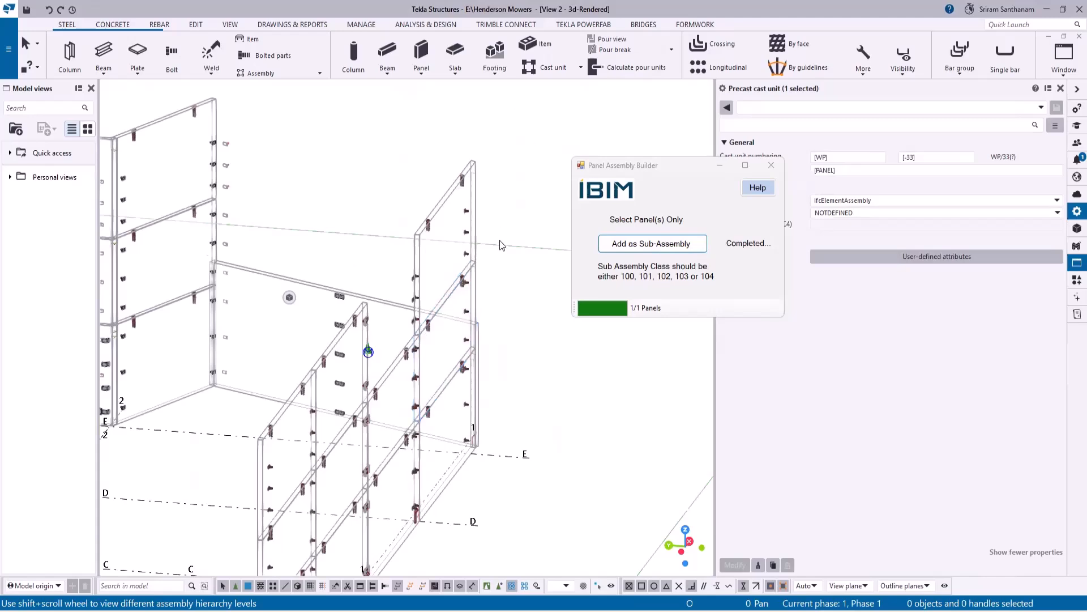
pyautogui.scroll(-6, 490, 255)
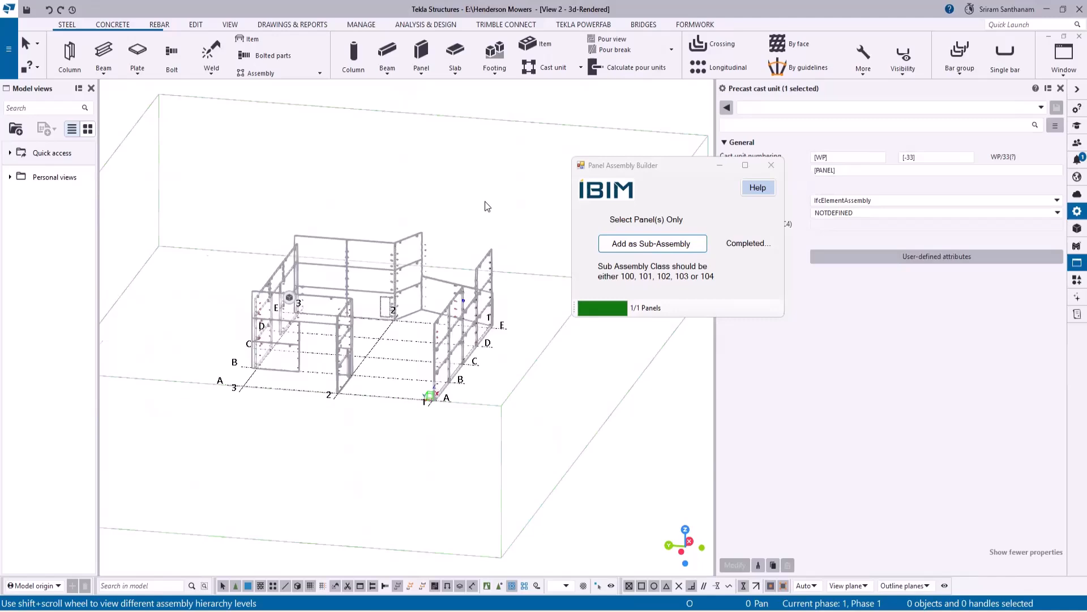